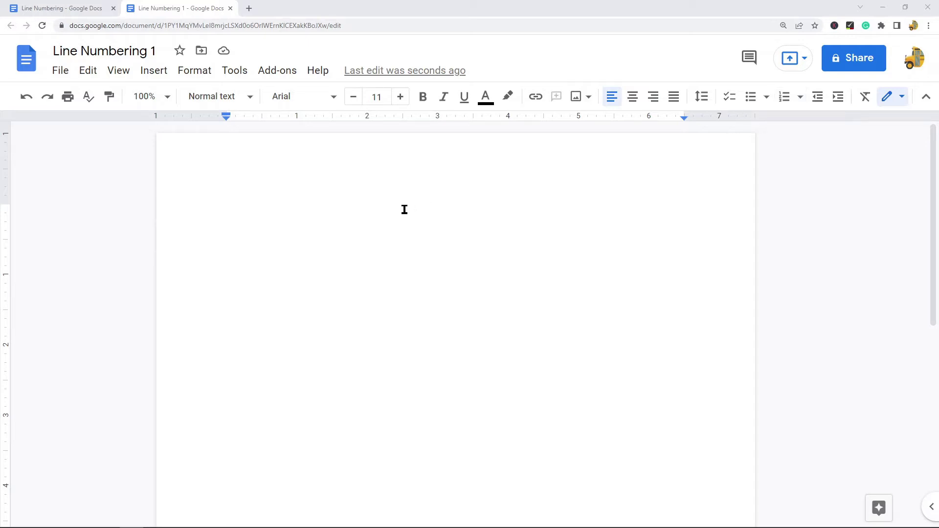
- Create a numbered list of Aetatea, Reeafea, Feaf, Fea and Gea, leaving an empty item 6
left_click(324, 204)
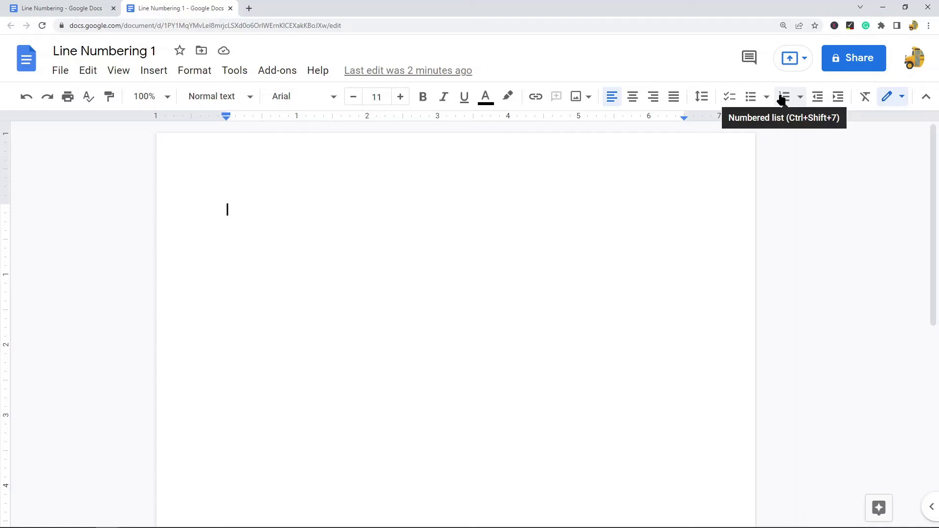
left_click(782, 98)
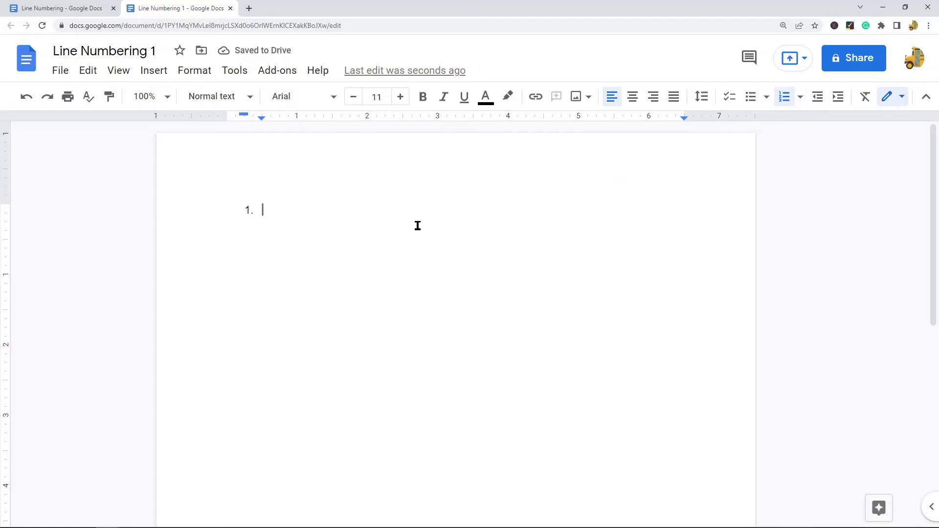
type("aetatea")
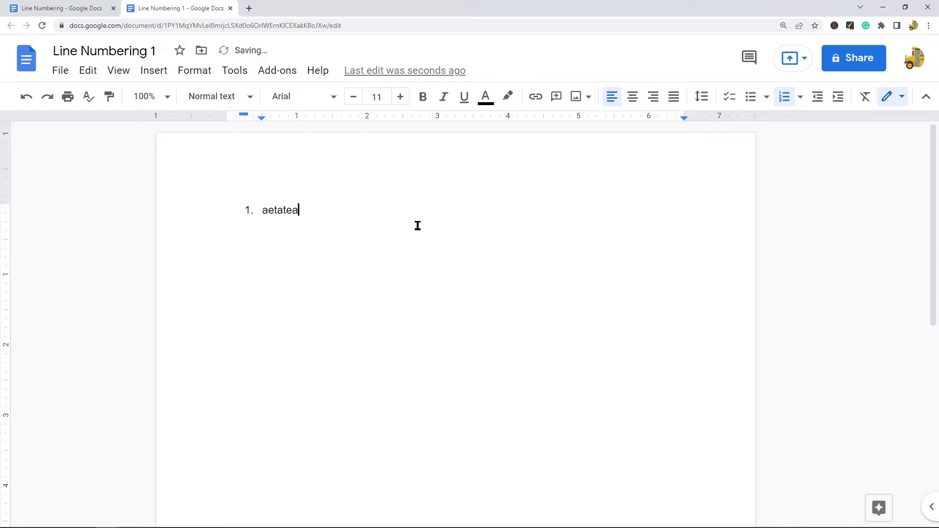
key("Return")
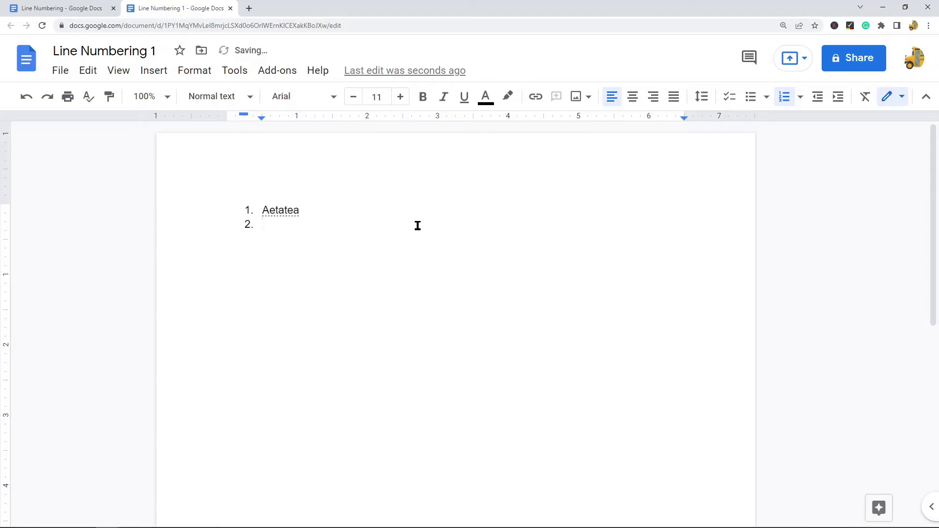
type("reeafea")
key("Return")
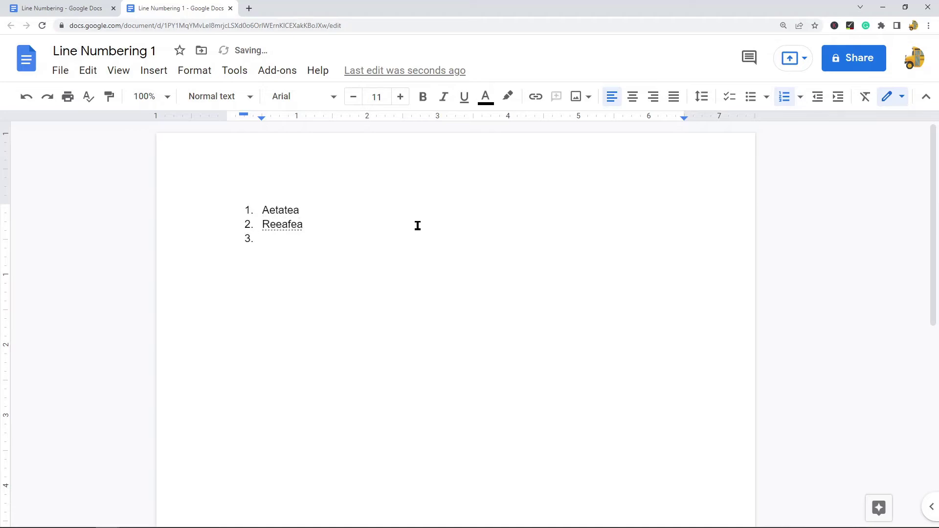
type("feaf")
key("Return")
type("fea")
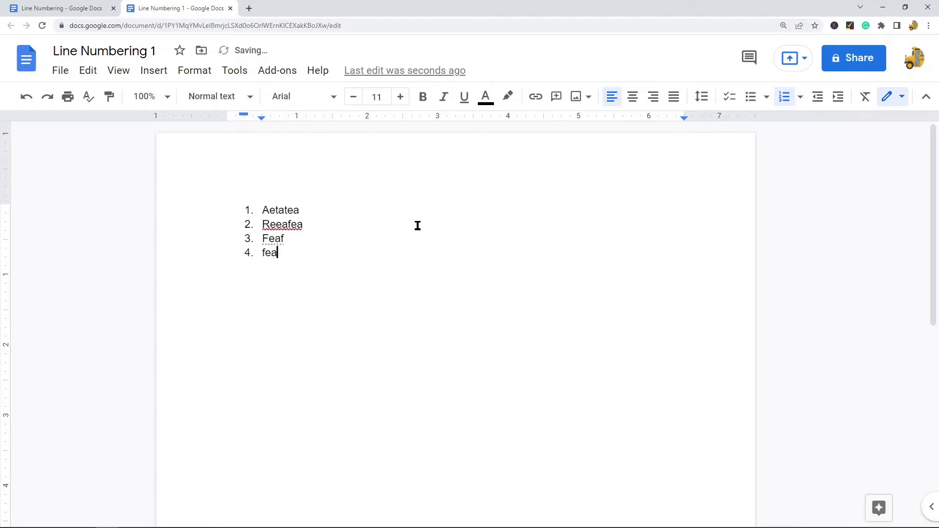
key("Return")
type("gea")
key("Return")
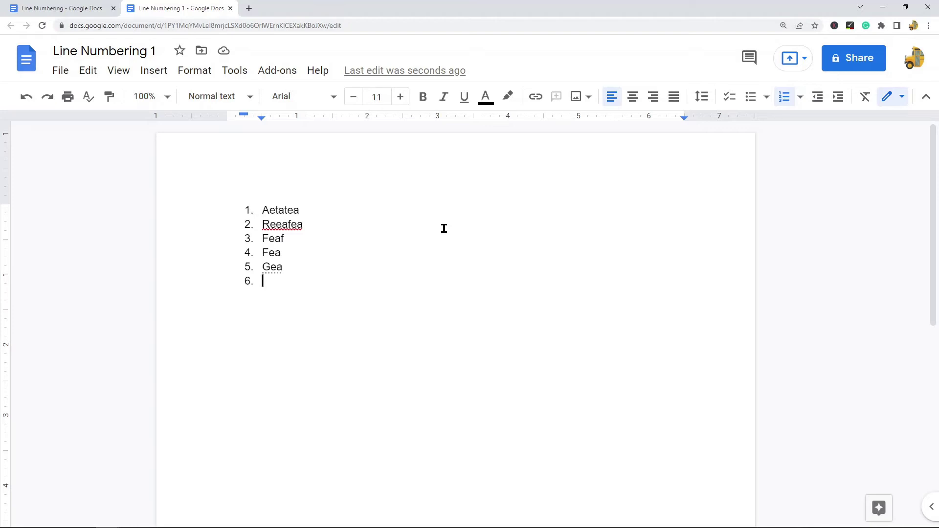
- Add a long sixth item 'fefoipafjefae…' and move to the empty seventh item
type("fefoipafjefae")
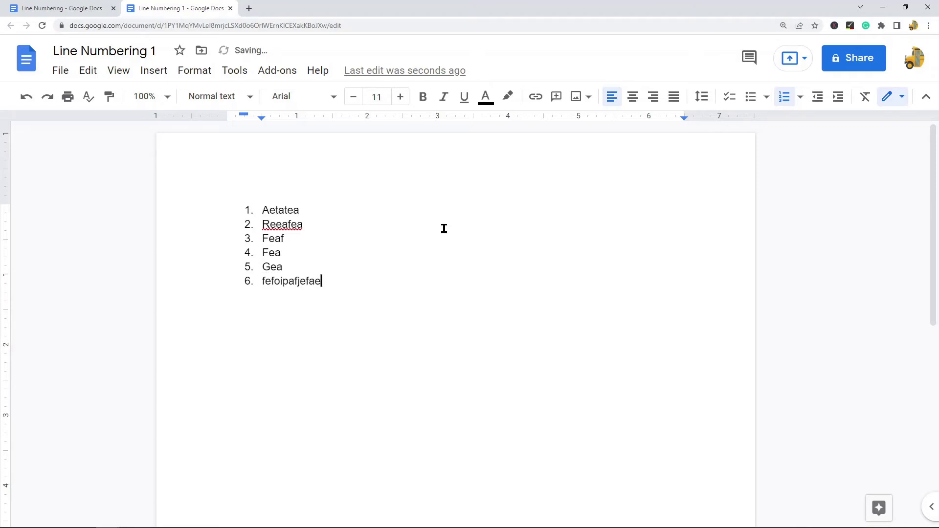
type("eeeeeeeeeeeeeeeeeeeeaee")
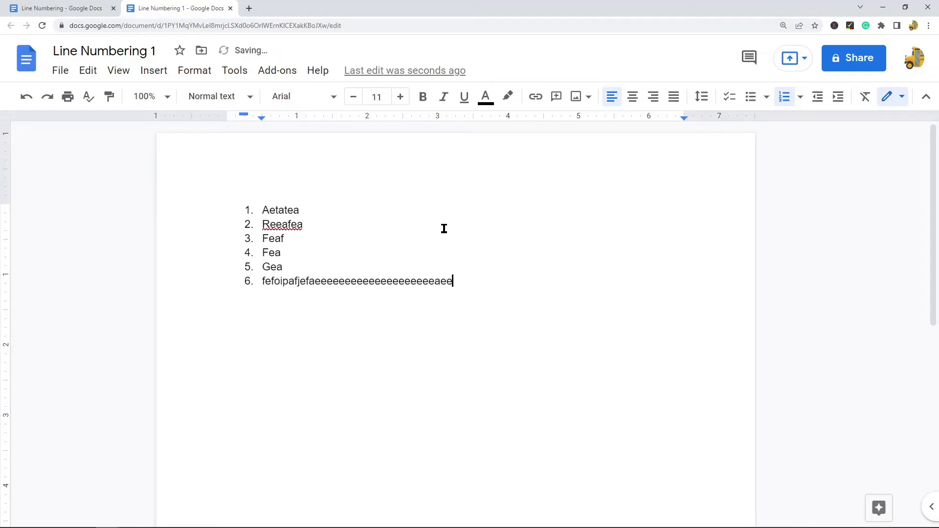
type("eeeeeeeeeeeeeeeae")
type("eeeeeeeeeeeaeeeee")
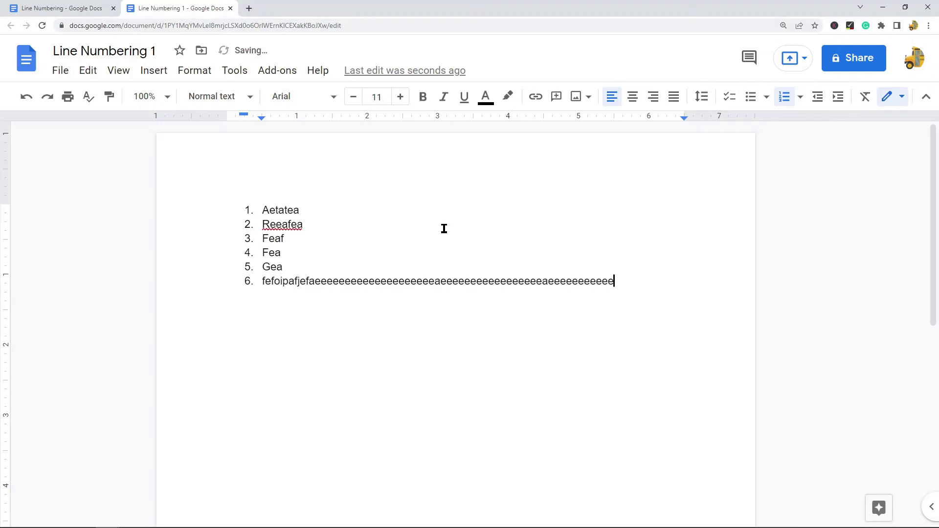
type("eeeeee")
key("Return")
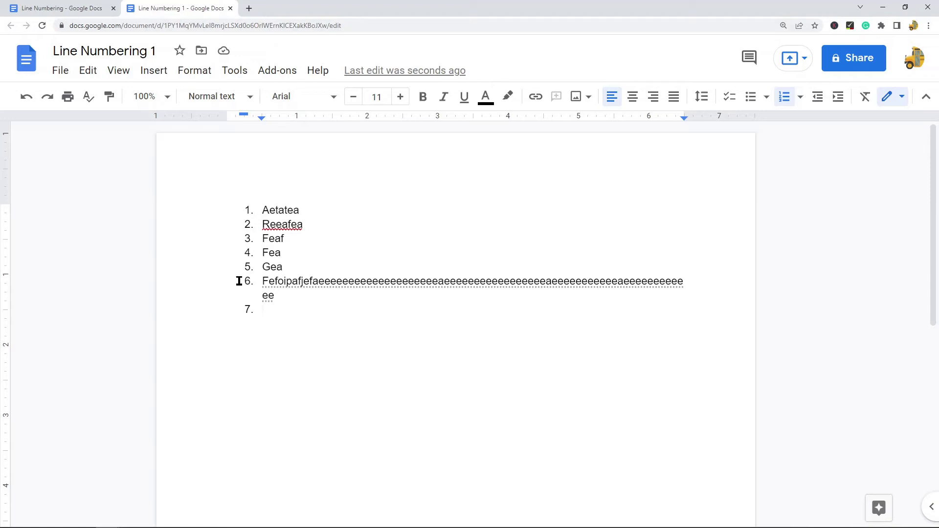
left_click_drag(339, 296, 236, 279)
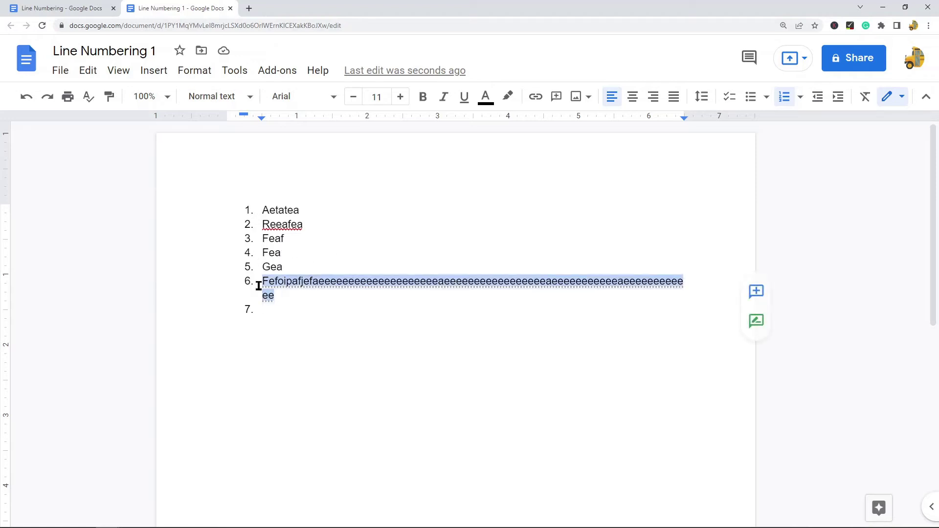
left_click(329, 308)
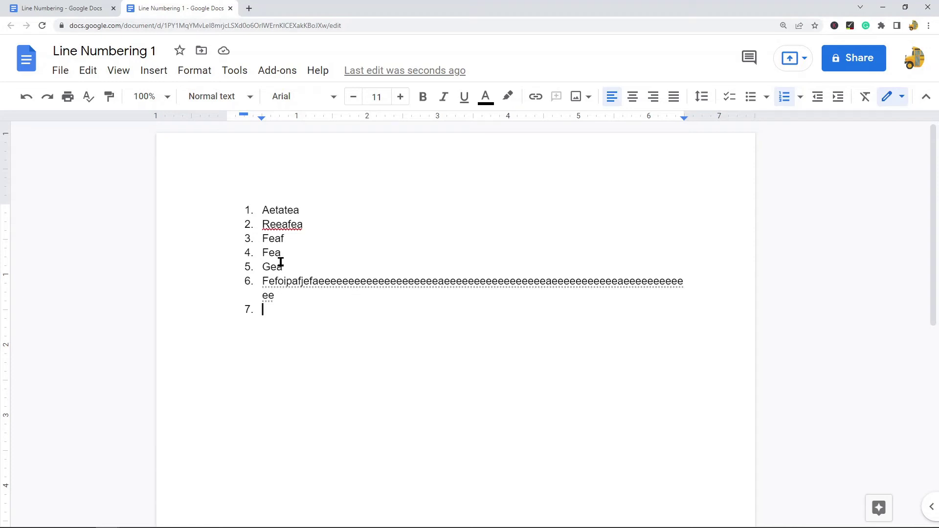
- Delete all the list text and remove the leftover numbering from the empty line
key("ctrl+a")
key("BackSpace")
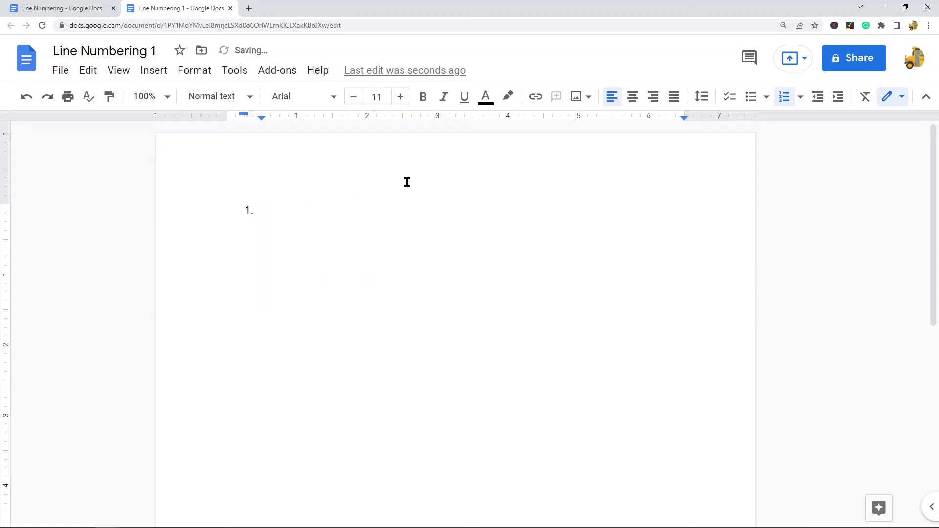
key("BackSpace")
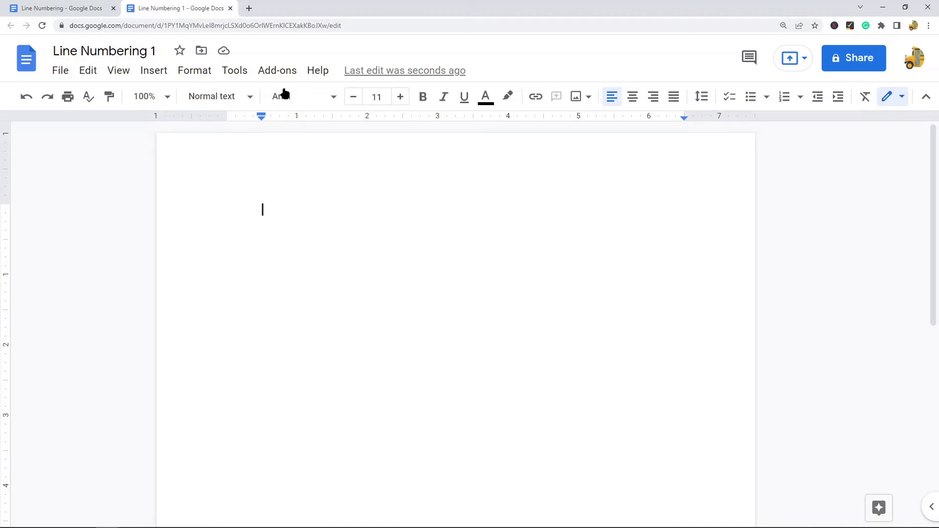
- Switch to the Line Numbering document and return to its beginning
left_click(16, 7)
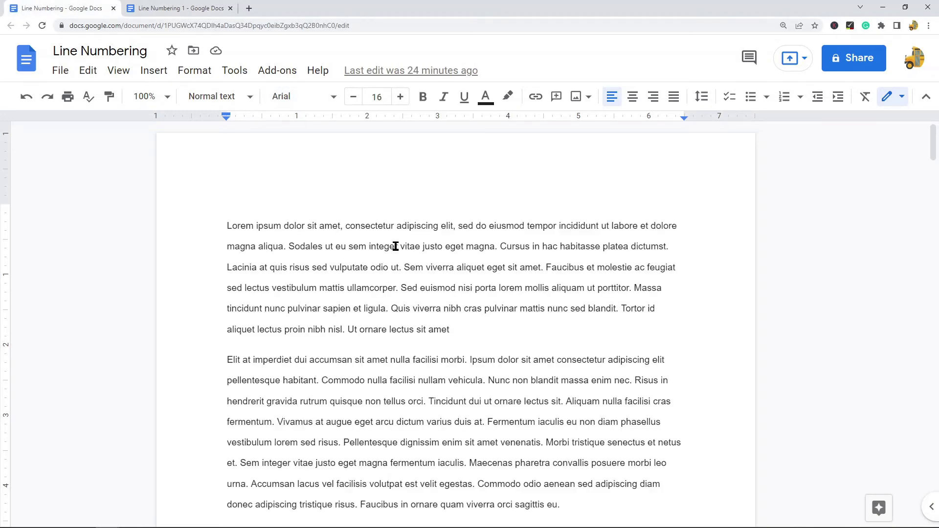
scroll(395, 246, "down", 4)
key("ctrl+Home")
scroll(409, 248, "down", 10)
scroll(415, 264, "up", 5)
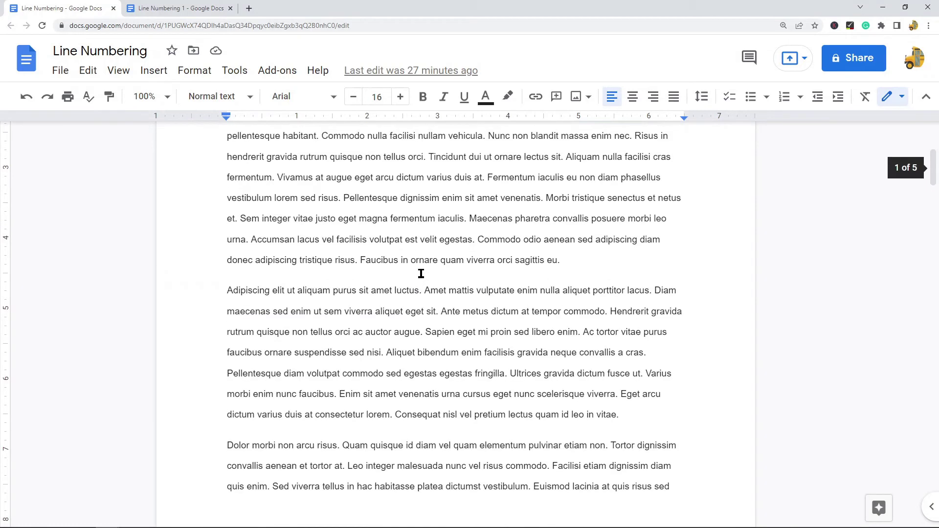
scroll(421, 273, "up", 5)
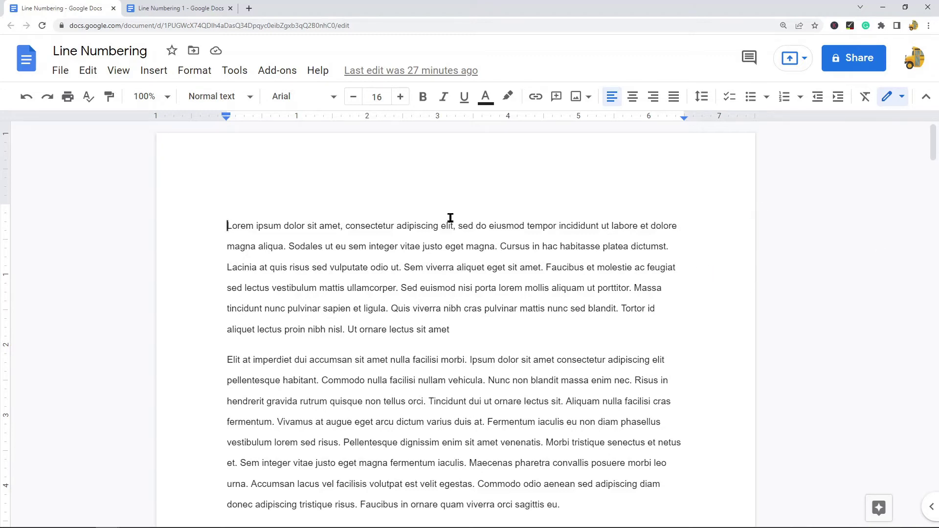
- Select all of the Lorem ipsum text with Edit > Select all
key("ctrl+a")
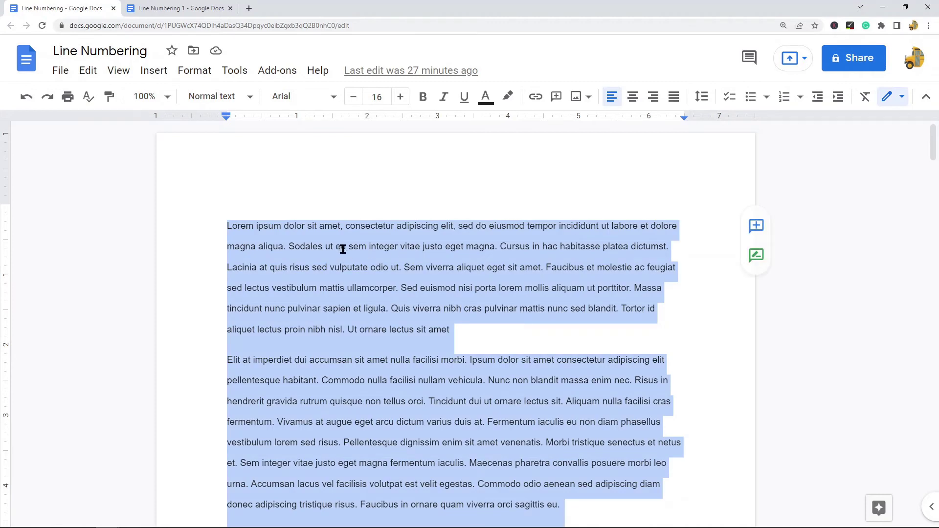
left_click(312, 217)
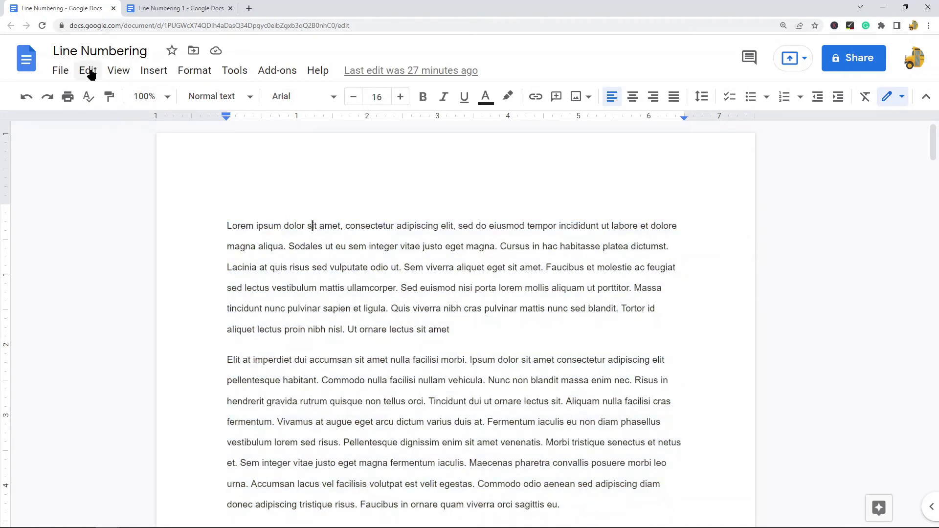
left_click(89, 72)
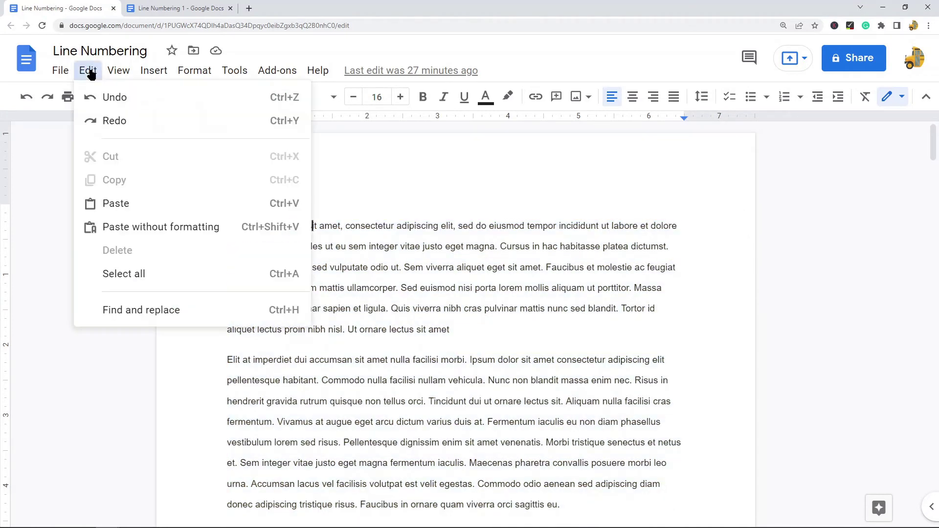
left_click(167, 274)
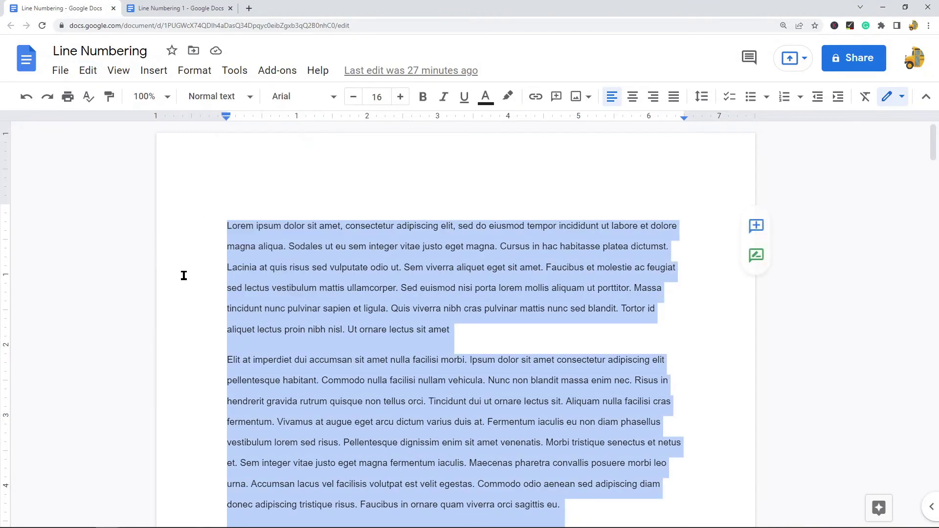
- Number the Lorem ipsum paragraphs 1-3 and add a blank unnumbered line after the first one, ending 'amet'
left_click(784, 99)
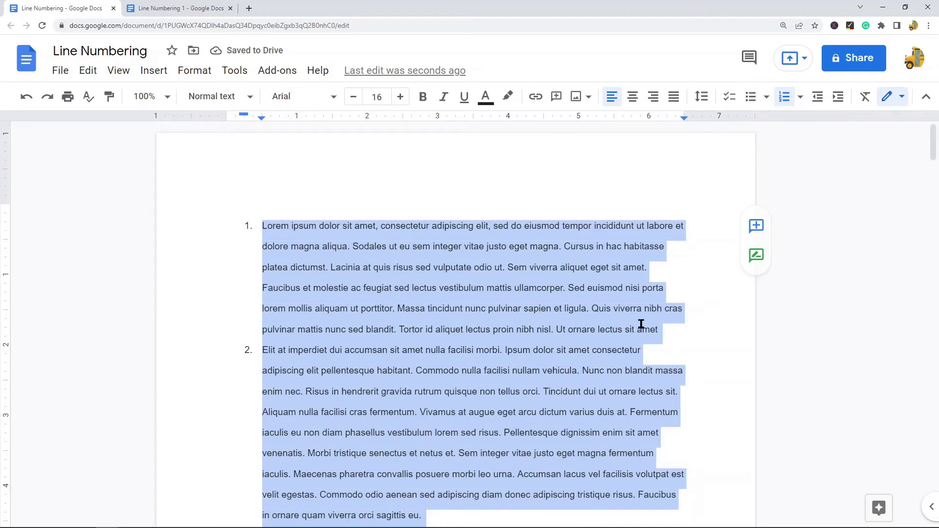
left_click(671, 335)
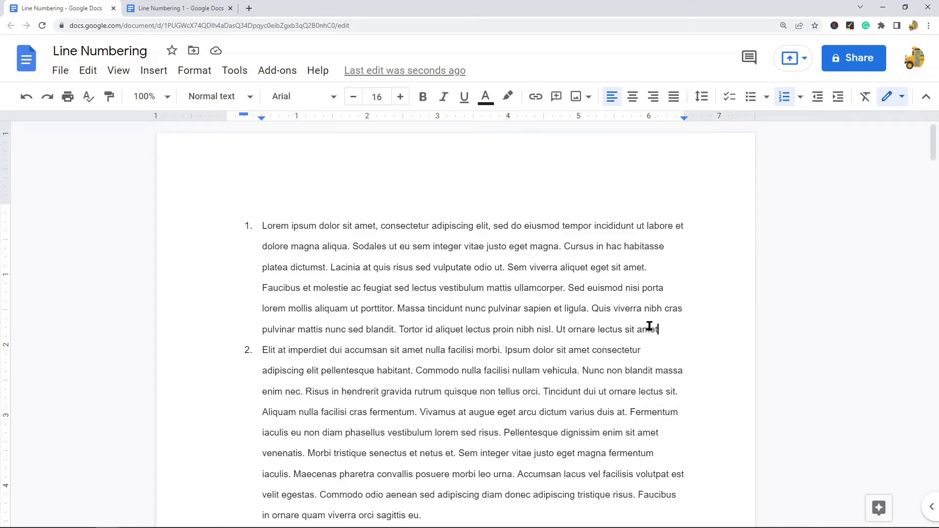
left_click(668, 329)
key("Return")
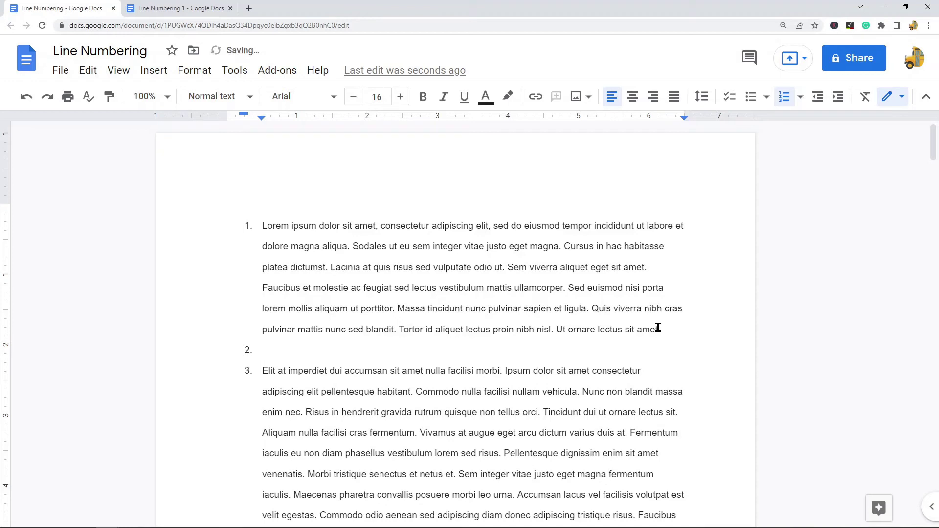
key("BackSpace")
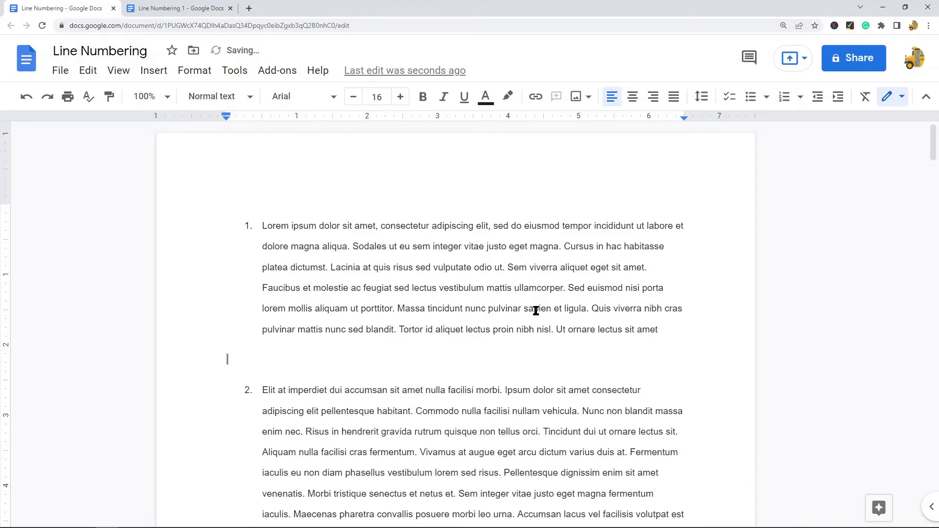
scroll(535, 310, "down", 2)
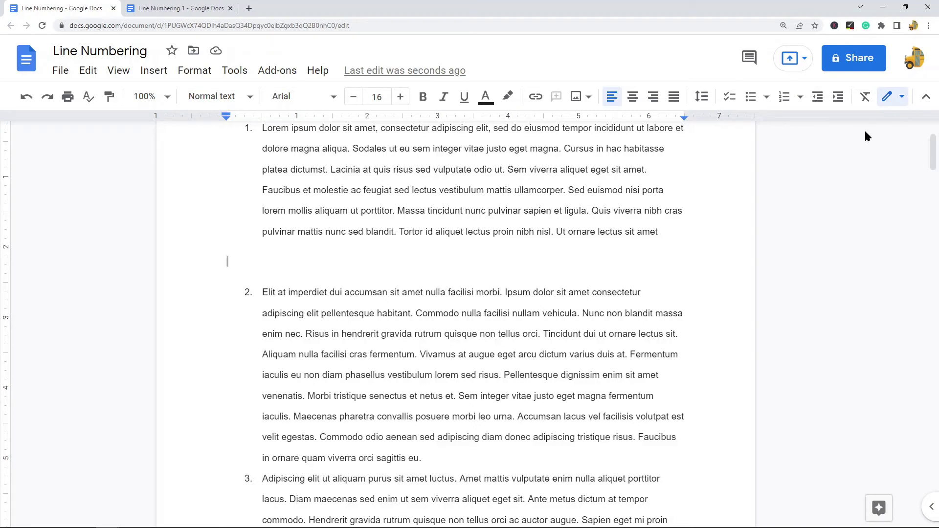
scroll(602, 154, "up", 2)
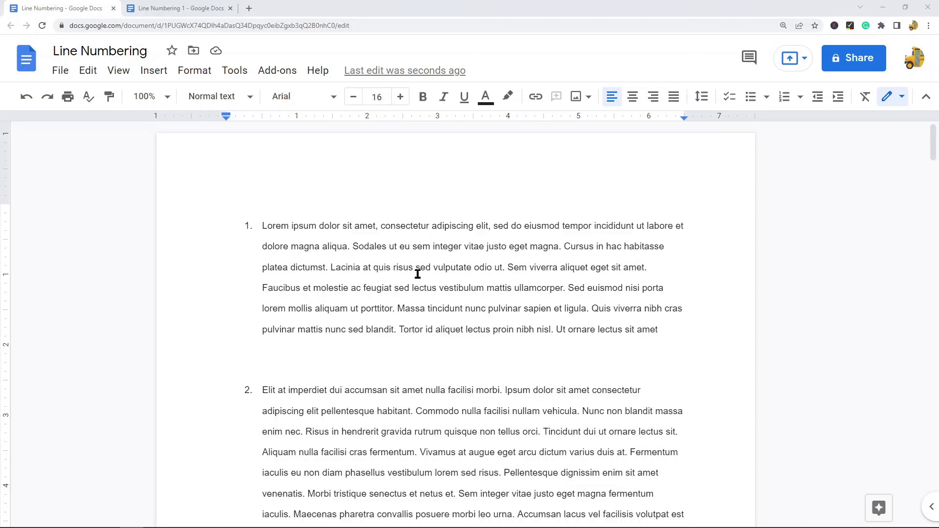
scroll(414, 261, "down", 2)
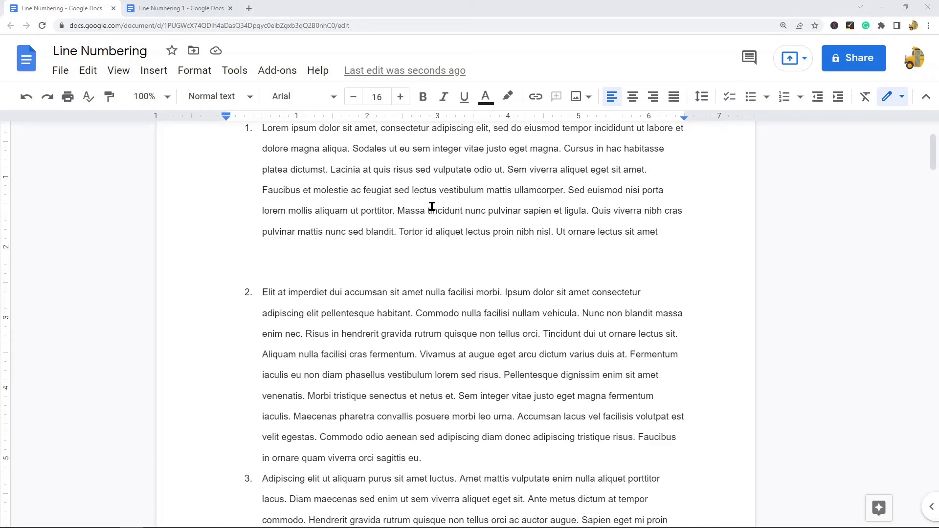
scroll(519, 212, "down", 1)
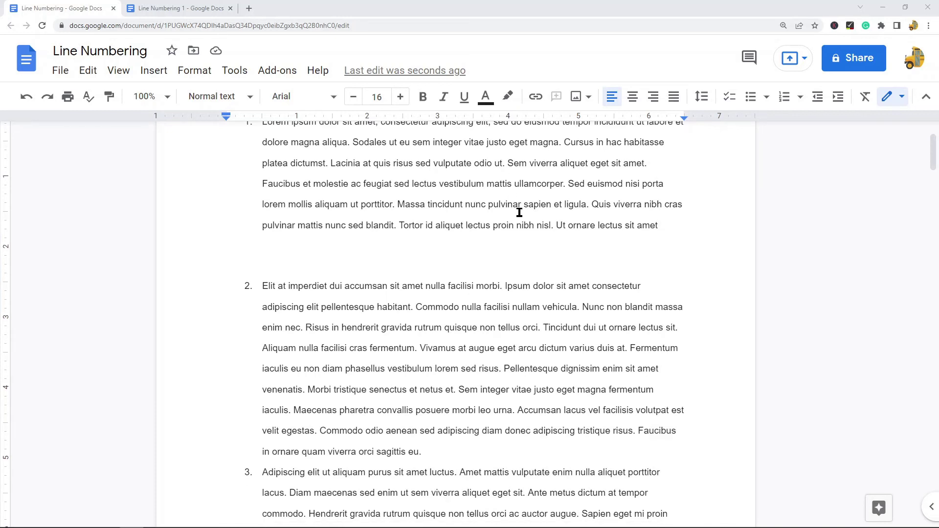
scroll(538, 234, "up", 2)
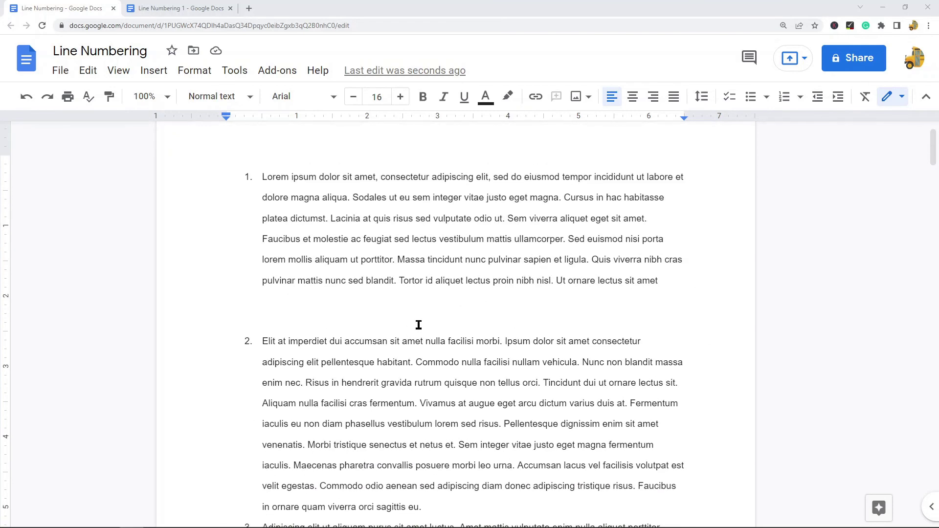